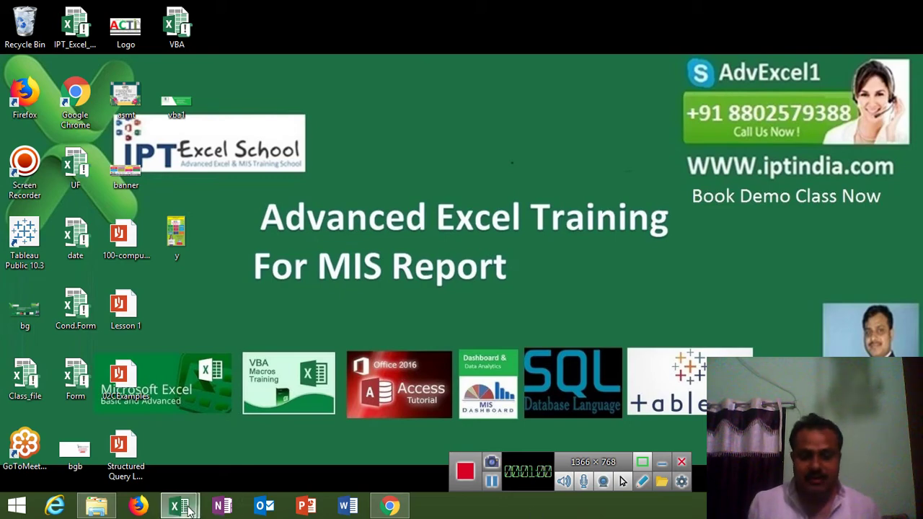
mouse_move(177, 506)
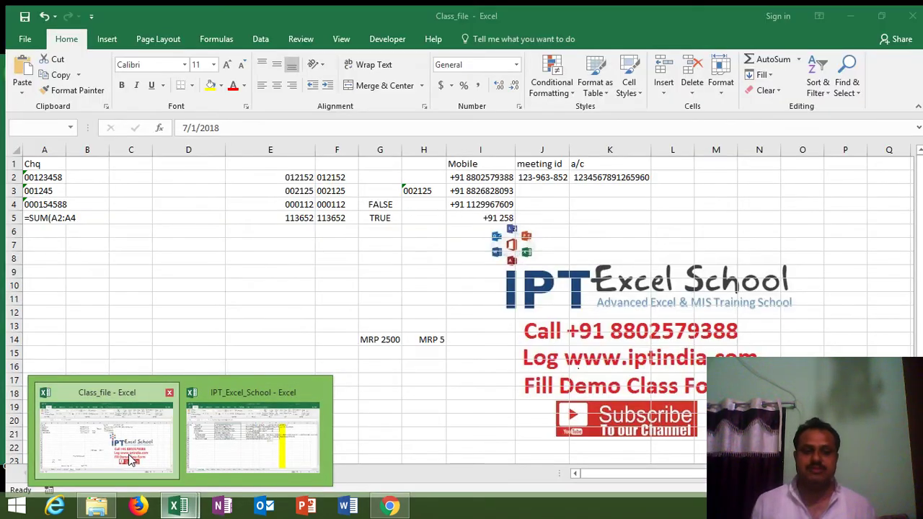
In Class_file, select cell B2 on the empty Sheet6 and show the Developer ribbon
click(131, 460)
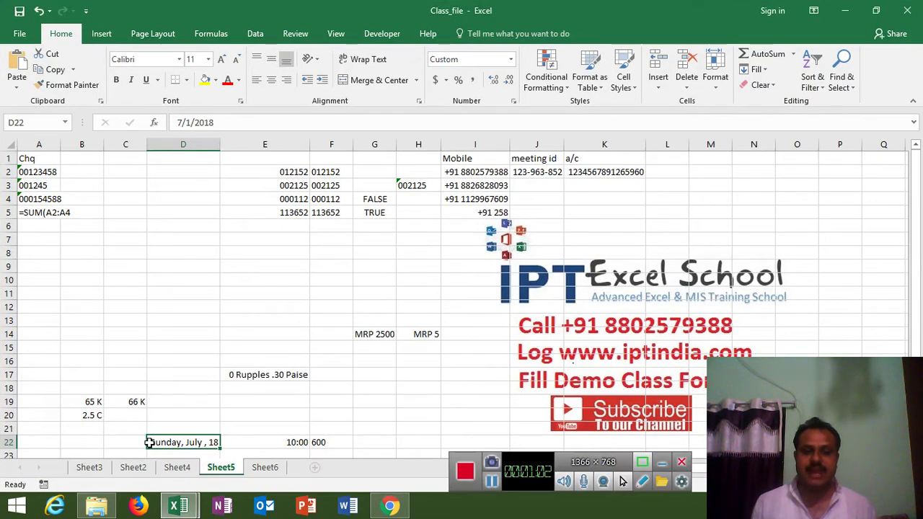
click(265, 469)
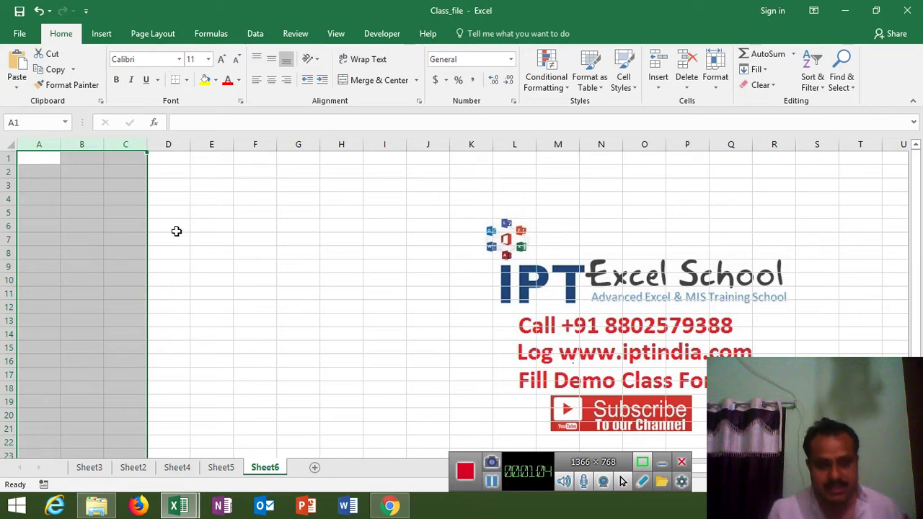
click(94, 175)
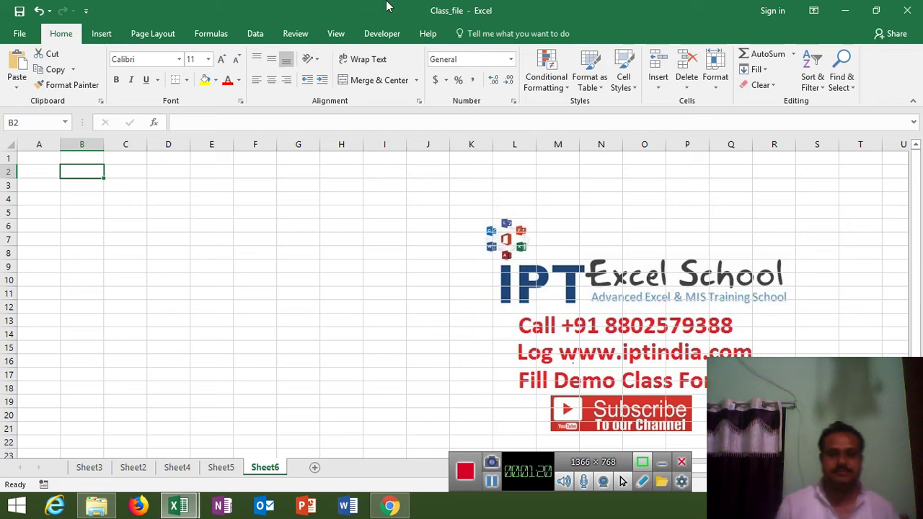
click(388, 42)
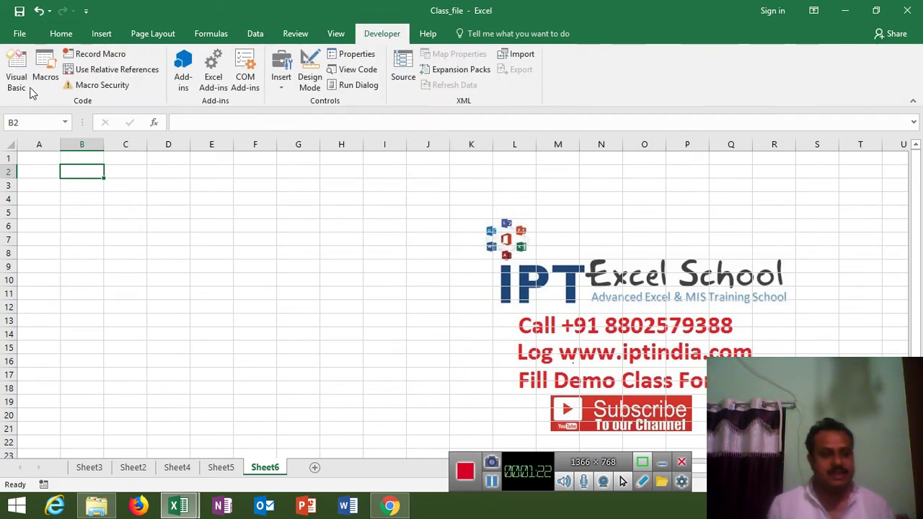
Open the Visual Basic editor and delete all of Module6's existing autofit code
click(12, 76)
drag(309, 153, 274, 138)
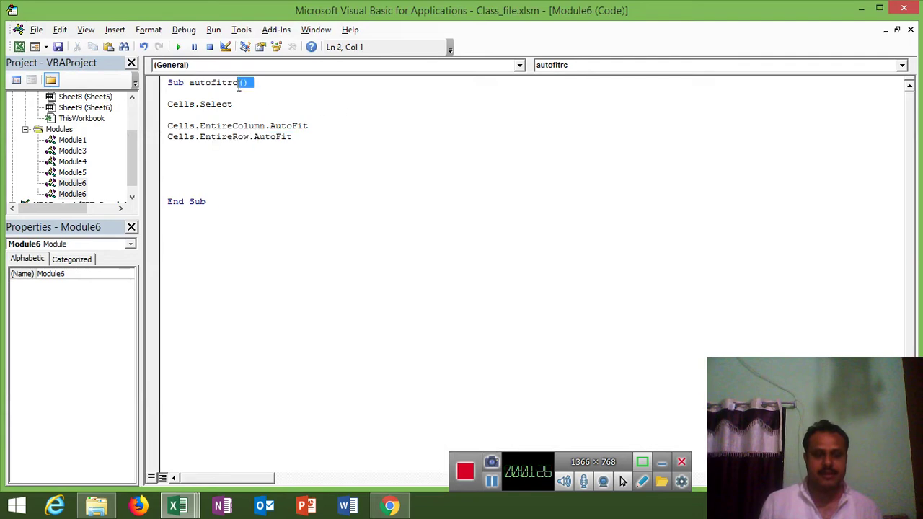
drag(250, 84, 220, 82)
click(235, 95)
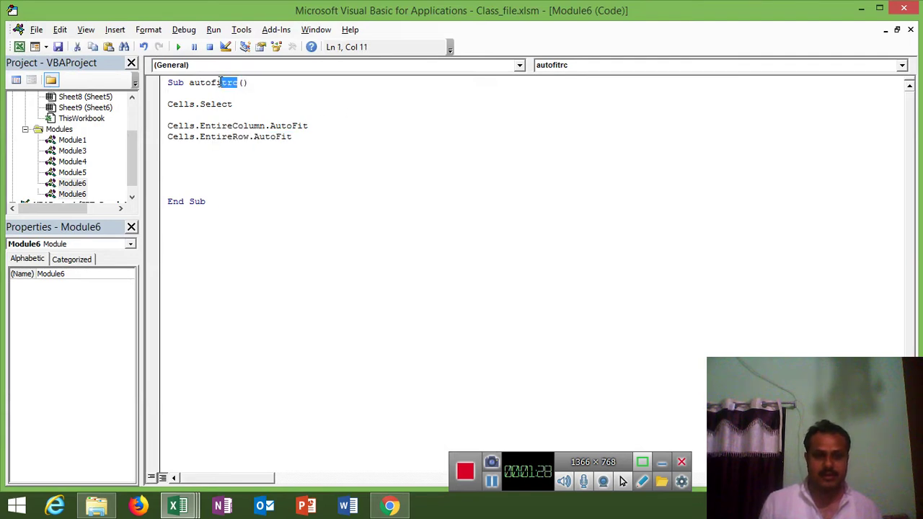
key(ctrl+a)
key(Delete)
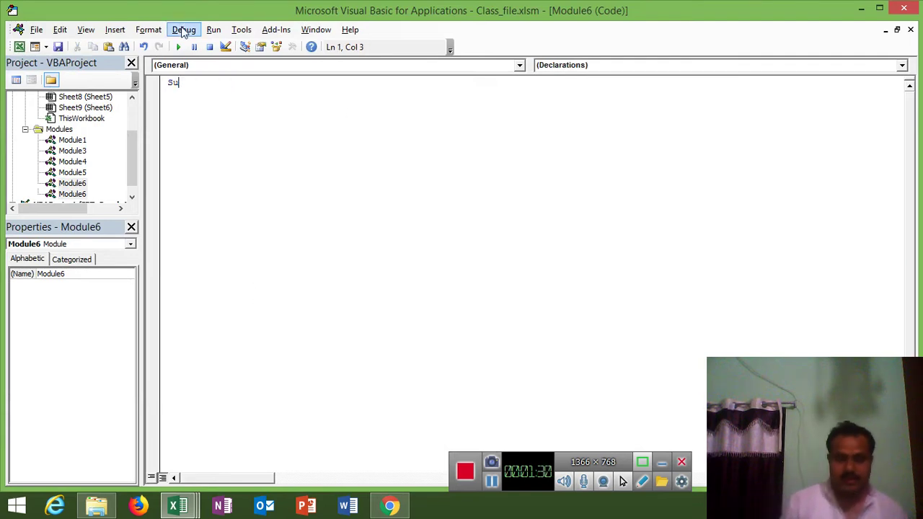
Declare an empty Sub sm_1 procedure with blank lines ready for its body
text(su)
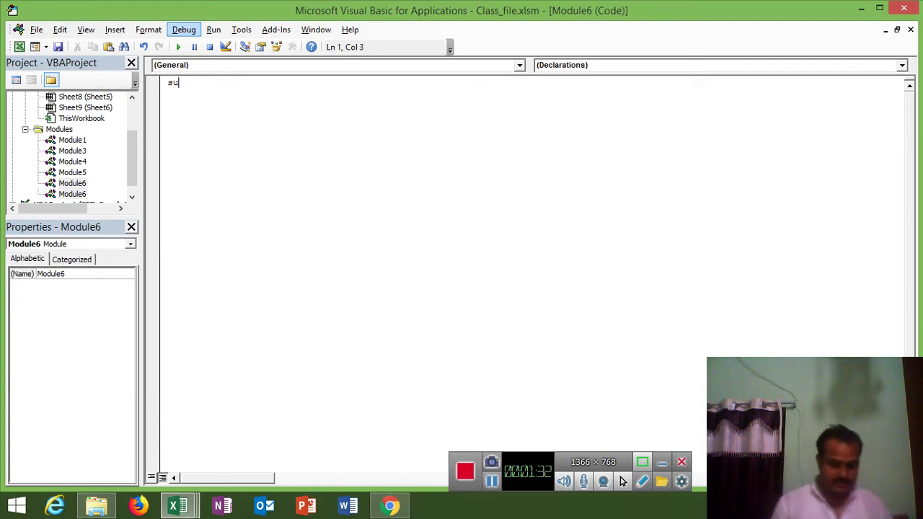
text(b sm_)
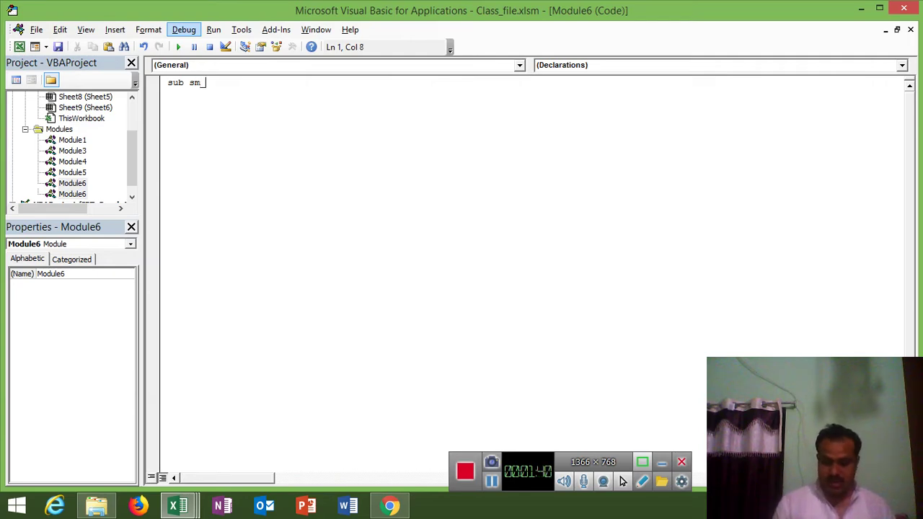
text(1()
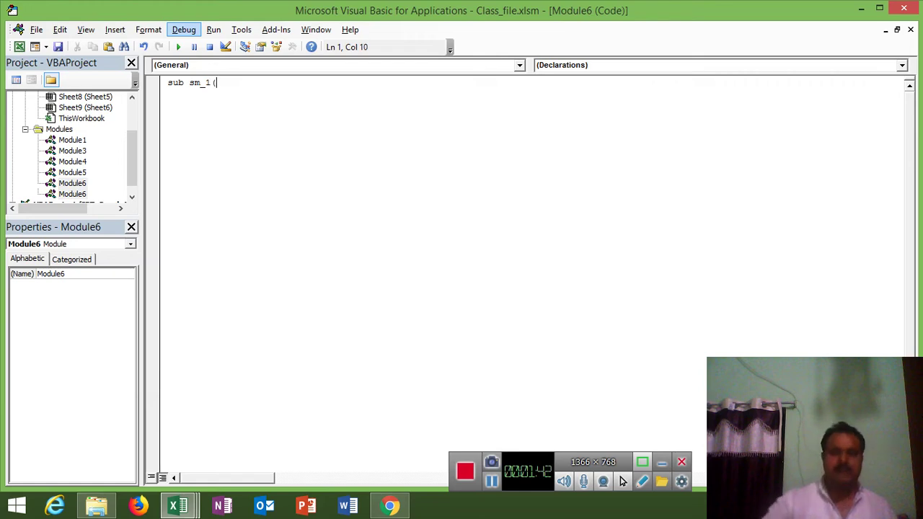
key(Return)
key(Return)
key(Return)
key(Return)
key(Up)
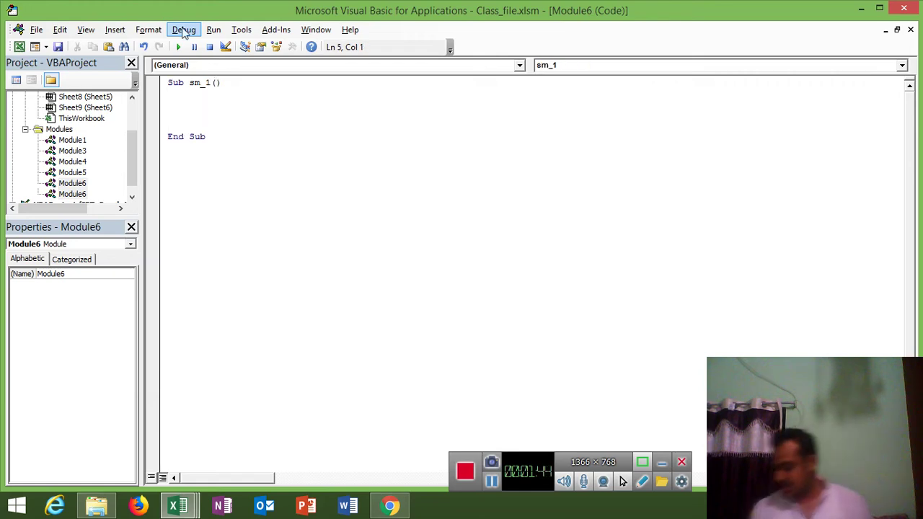
key(Return)
key(Up)
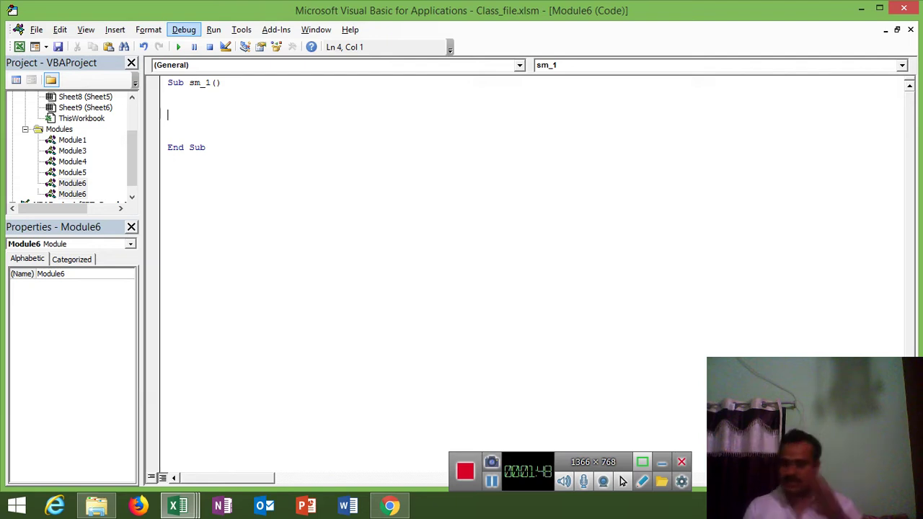
key(alt)
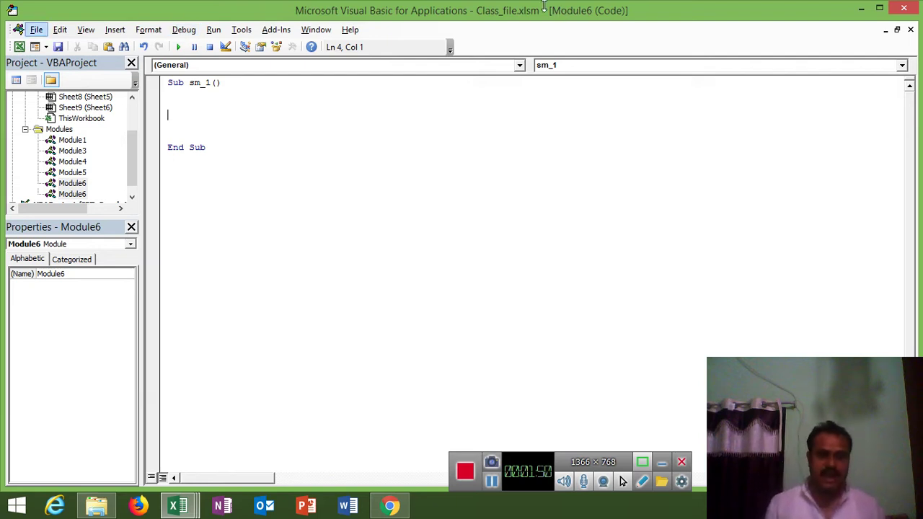
key(Down)
key(Escape)
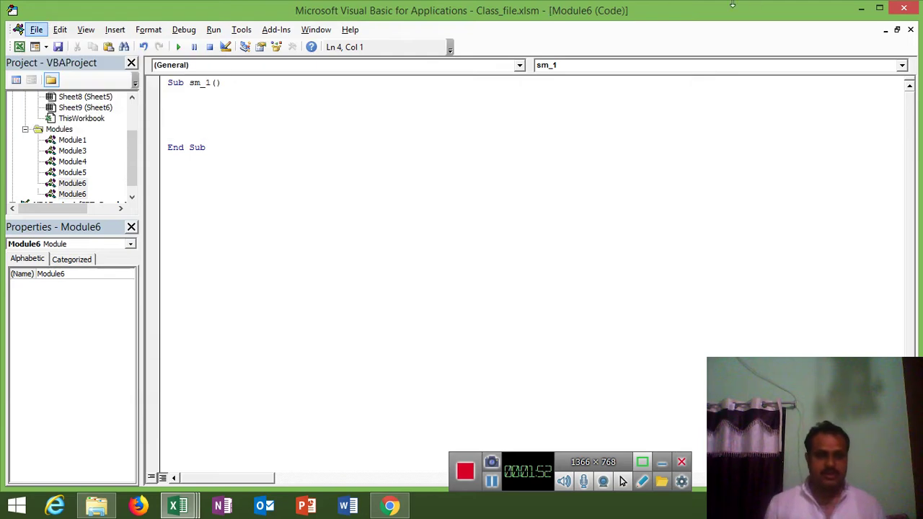
click(314, 111)
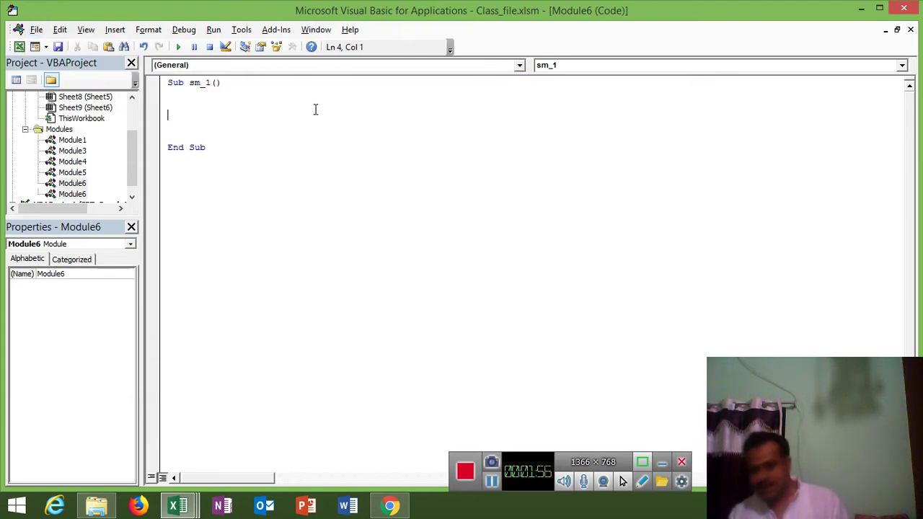
Add the line Cells.WrapText = False inside sm_1
text(c)
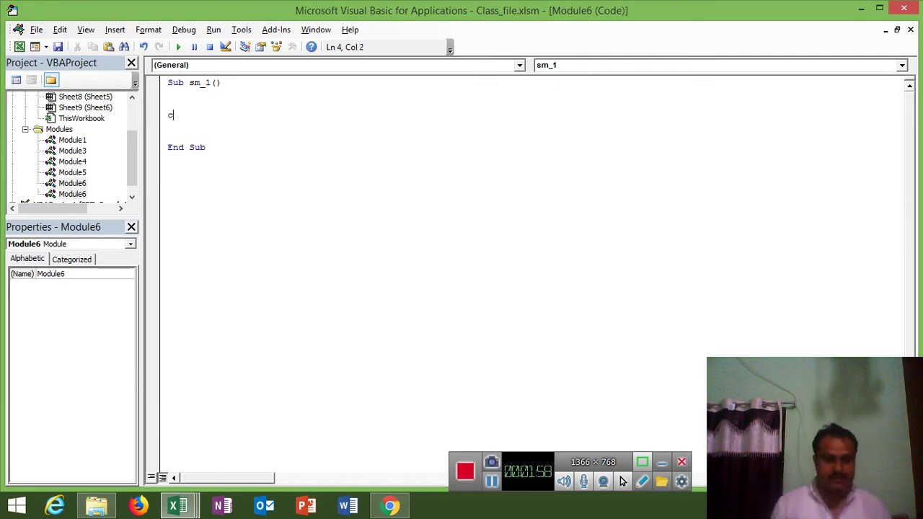
text(ells.)
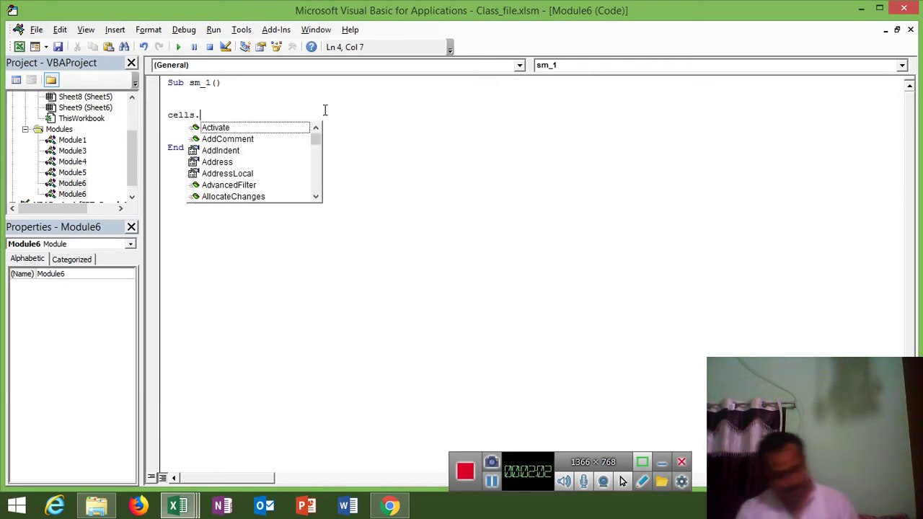
text(wr)
key(Tab)
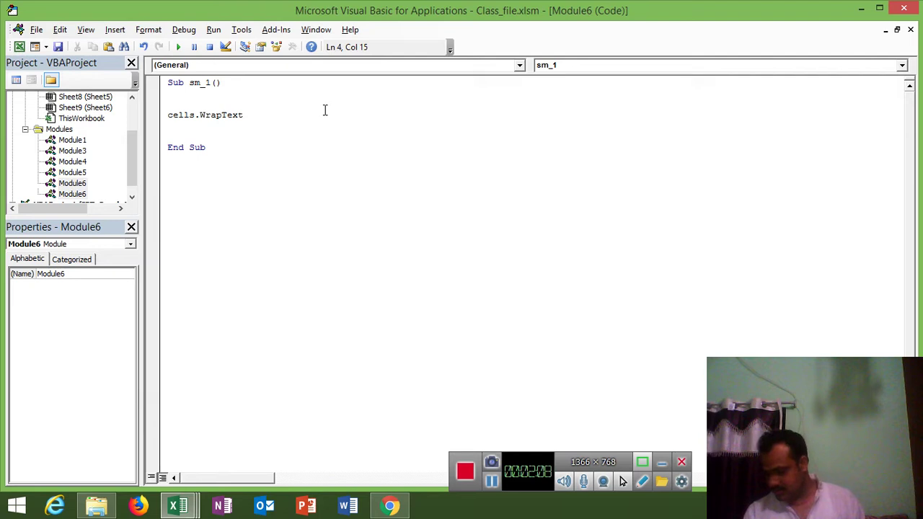
text(=false)
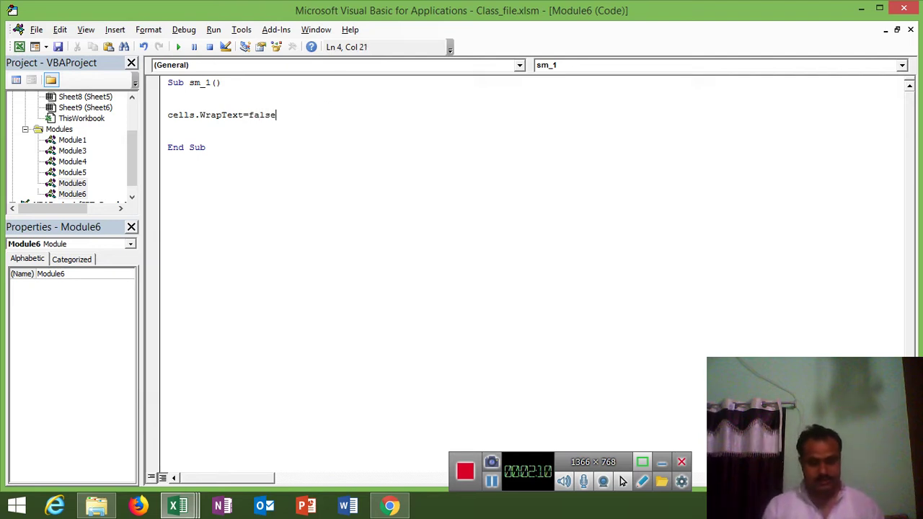
key(Return)
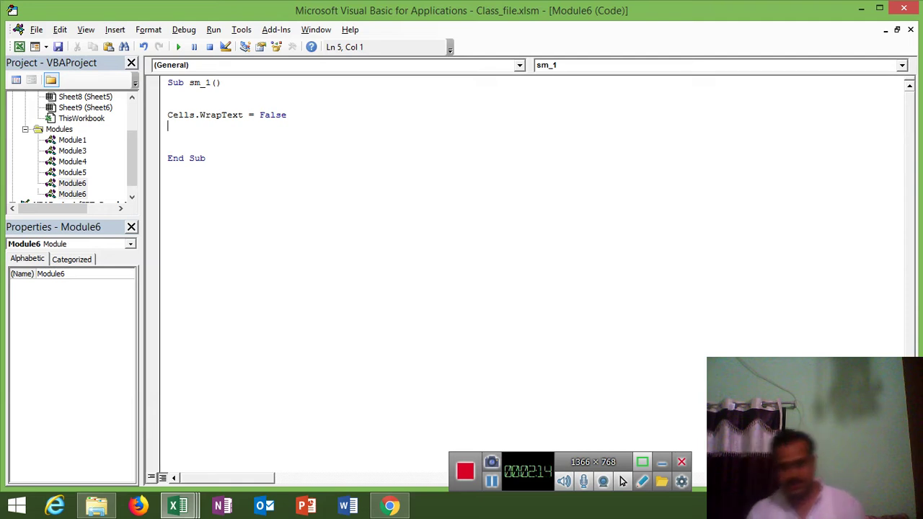
Add two Cells.EntireColumn.AutoFit lines below the WrapText line
text(ce)
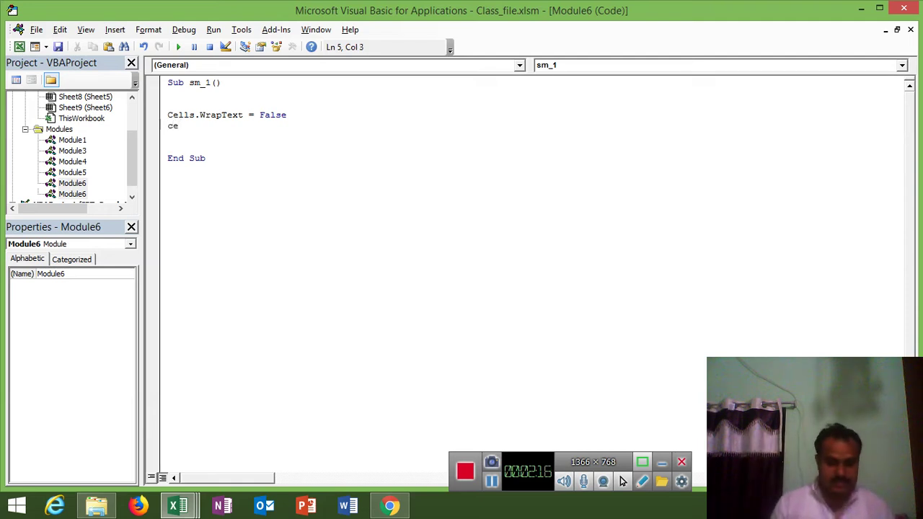
text(lls.)
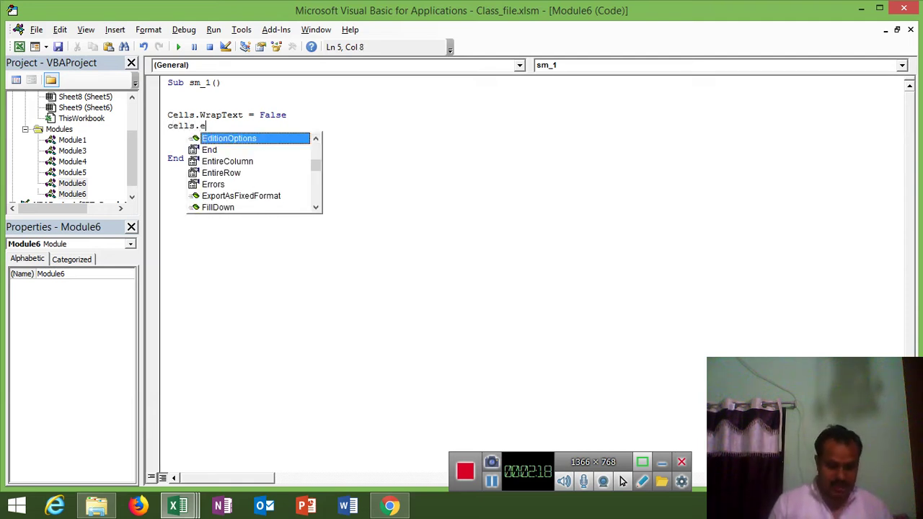
text(en)
key(Down)
key(Tab)
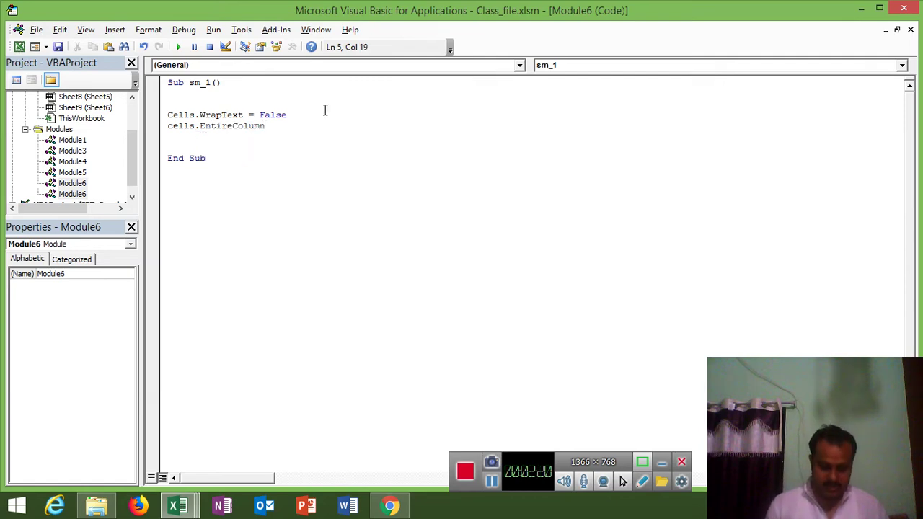
text(.au)
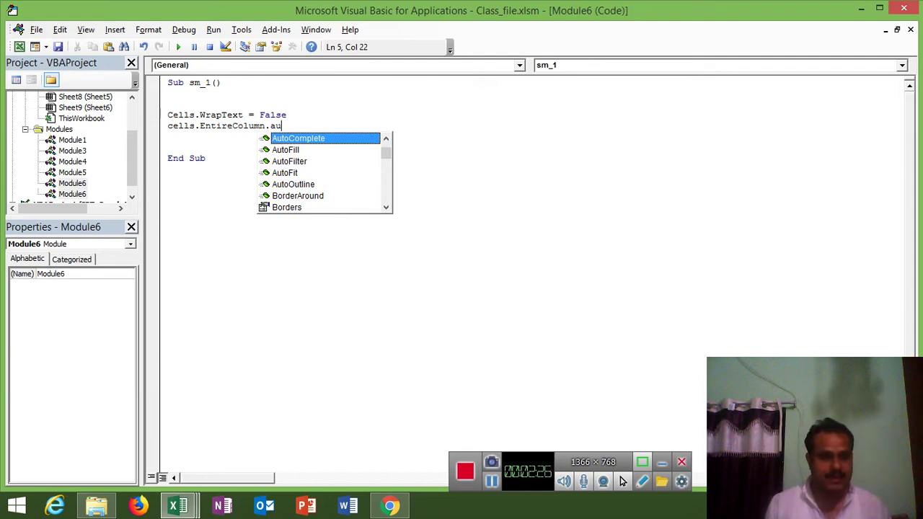
key(Down)
key(Down)
key(Down)
key(Tab)
key(Return)
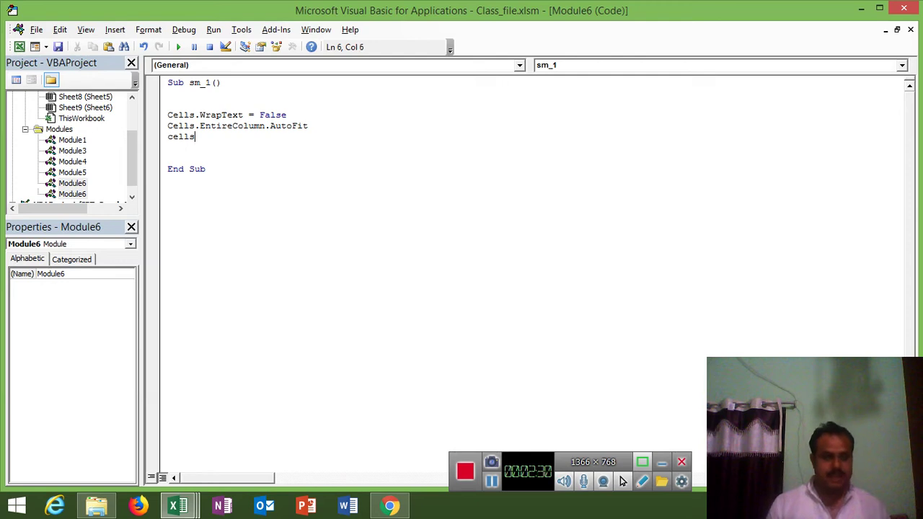
text(.en)
key(Down)
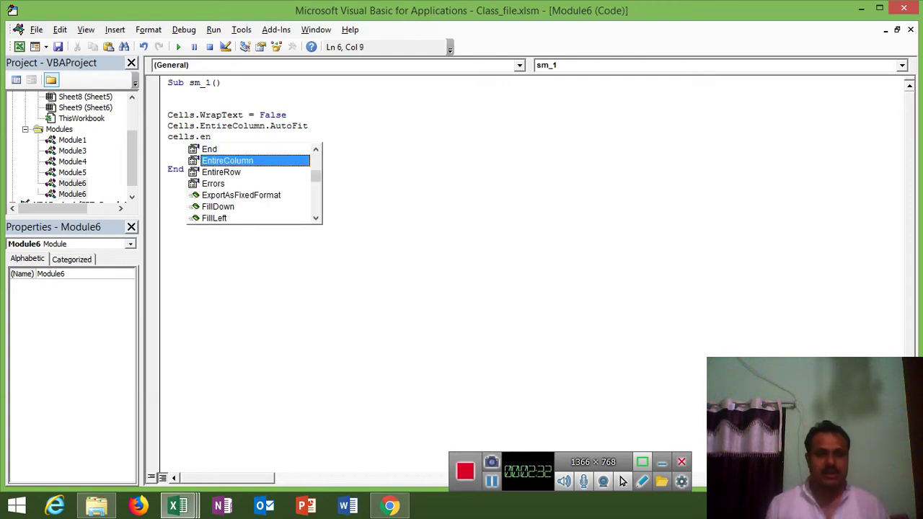
key(Tab)
text(.au)
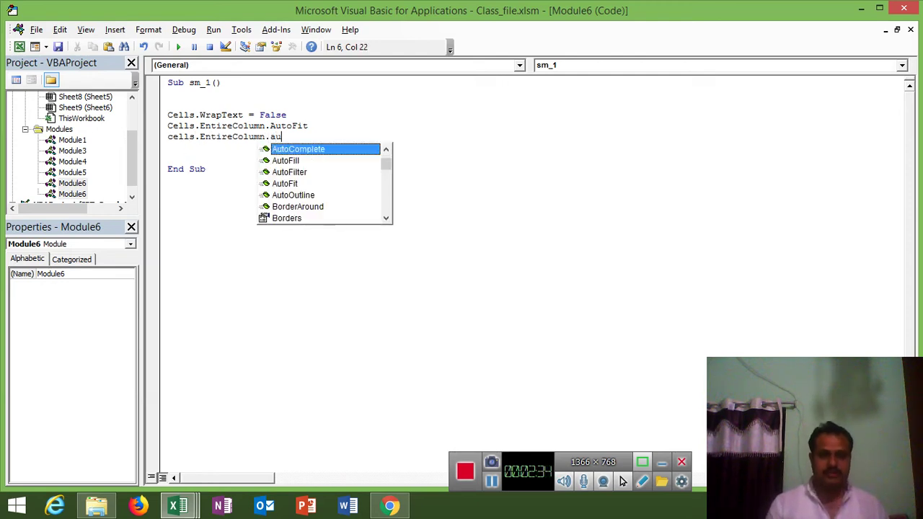
key(Down)
key(Down)
key(Down)
key(Tab)
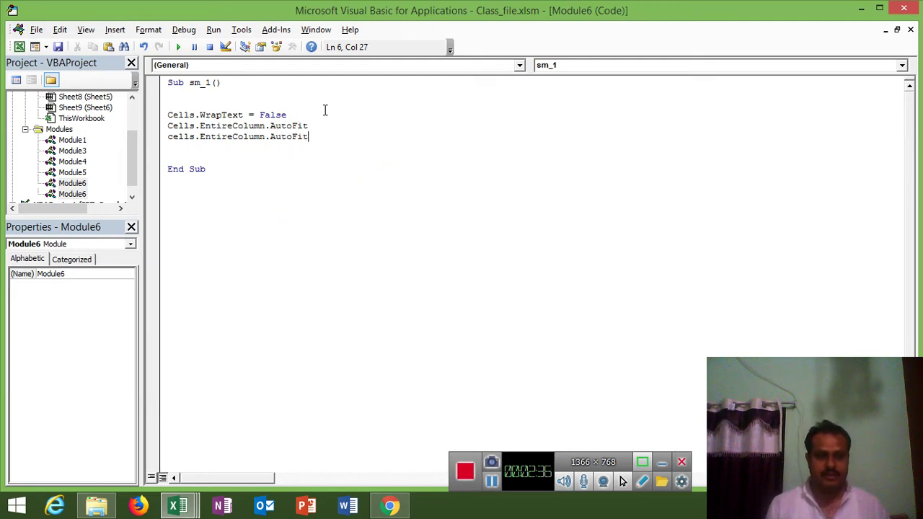
key(Return)
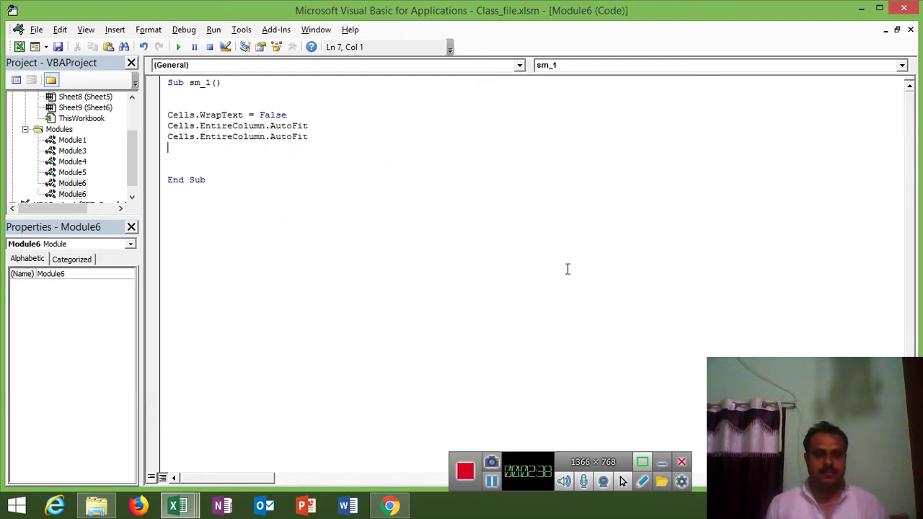
On Sheet6, enter 125 and 851 as two lines in B2 and p_as in D5
key(alt+F11)
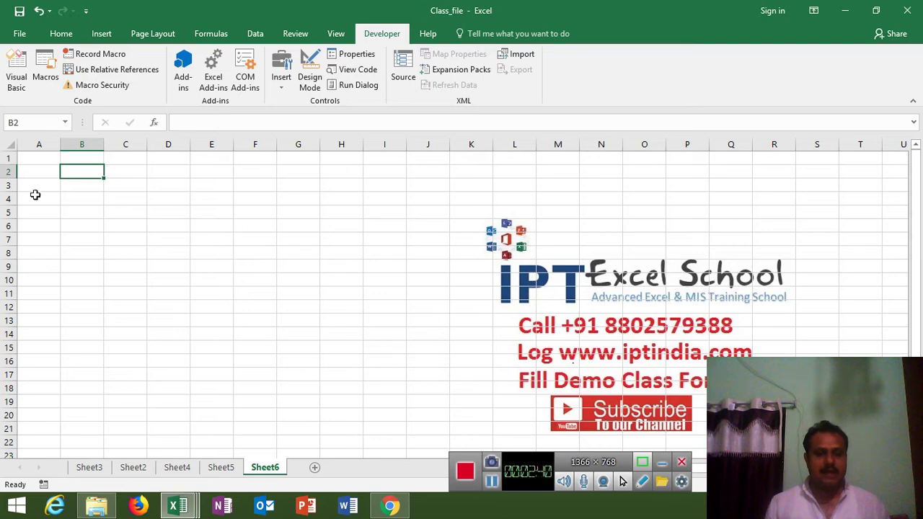
text(125)
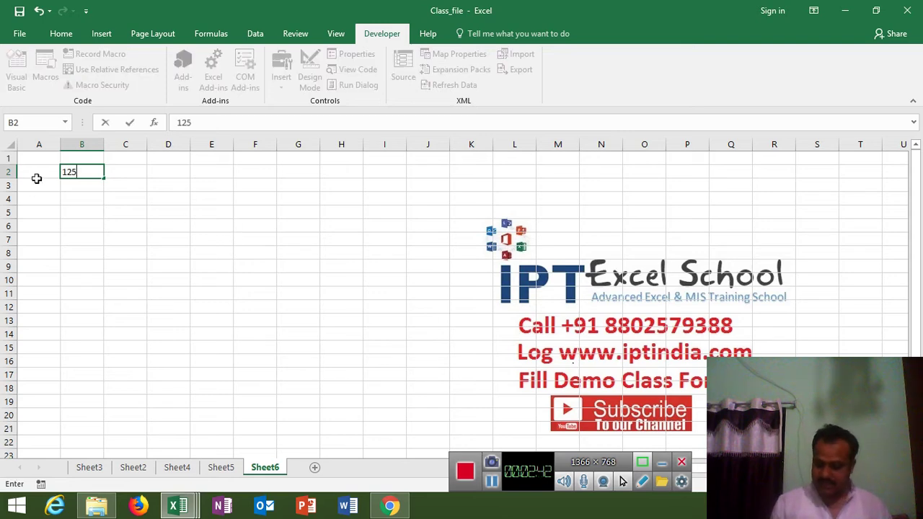
key(alt+Return)
text(851)
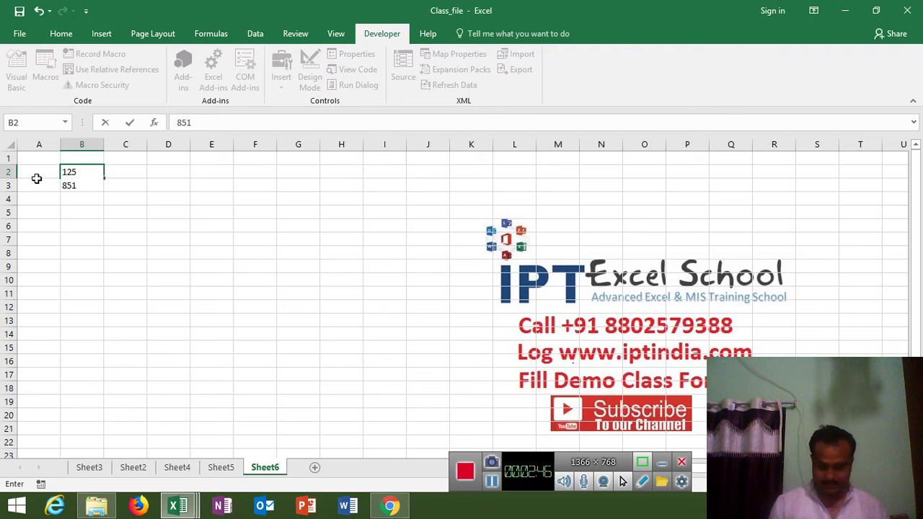
key(Return)
key(Right)
key(Right)
key(Down)
key(Down)
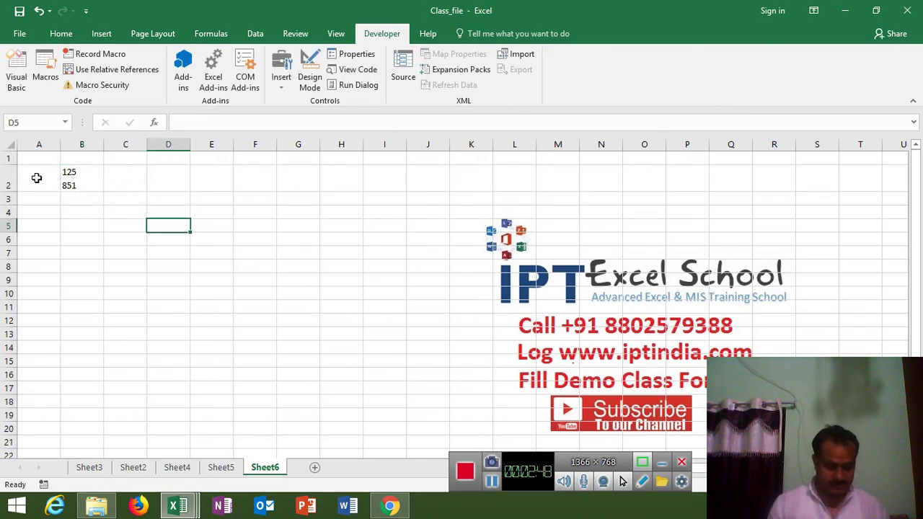
text(p)
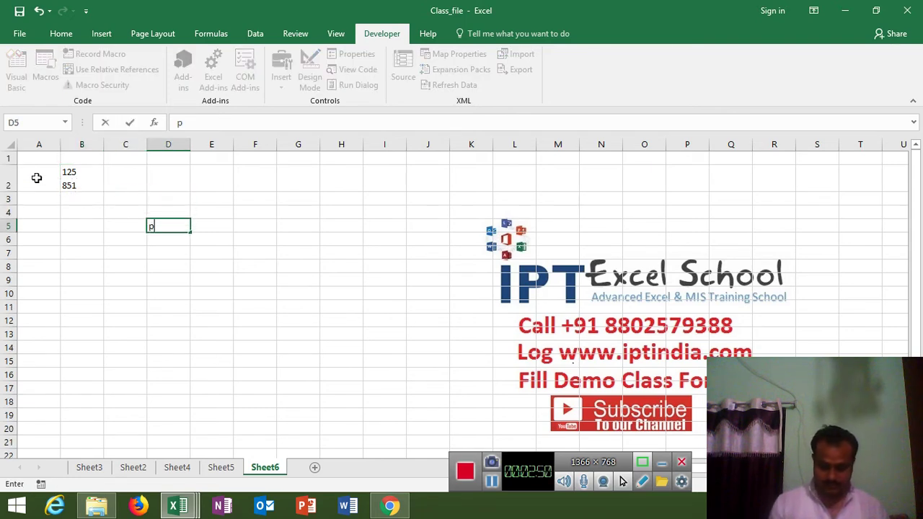
text(_as)
key(Return)
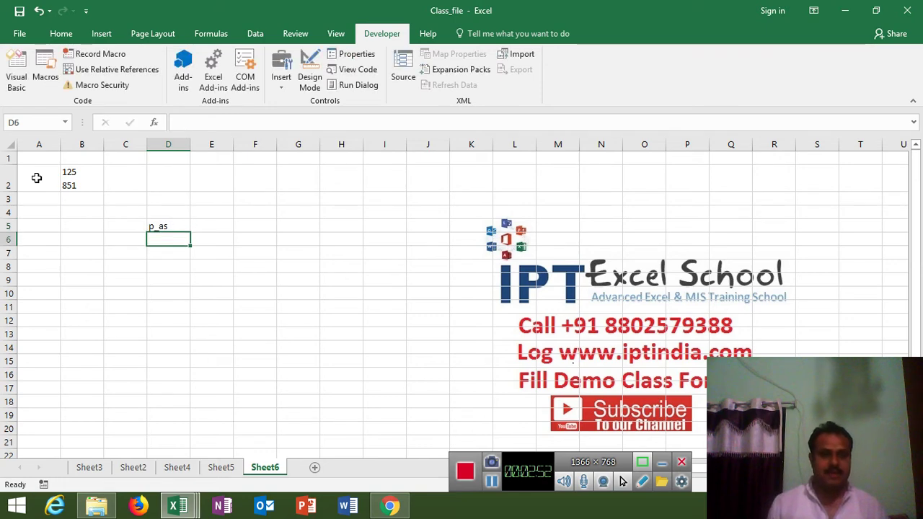
key(alt+F11)
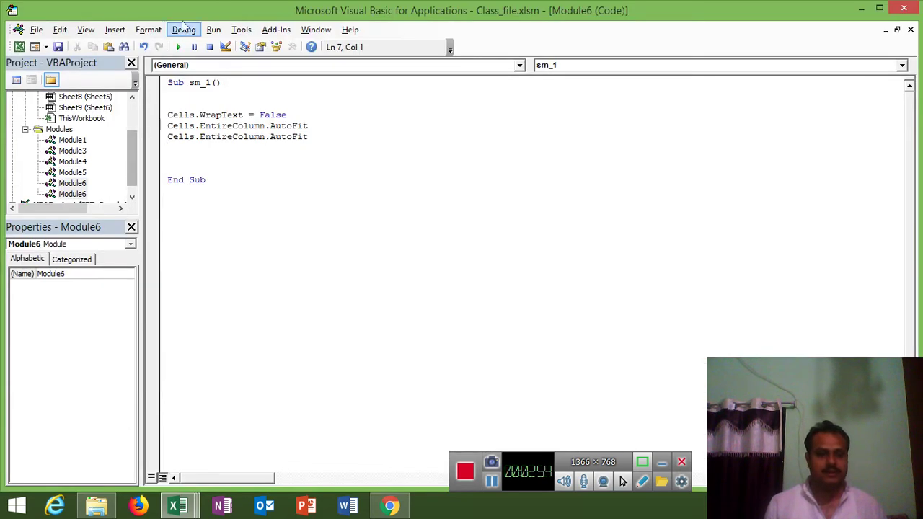
Run sm_1 to unwrap B2 and autofit Sheet6's columns, then return to the code
click(181, 47)
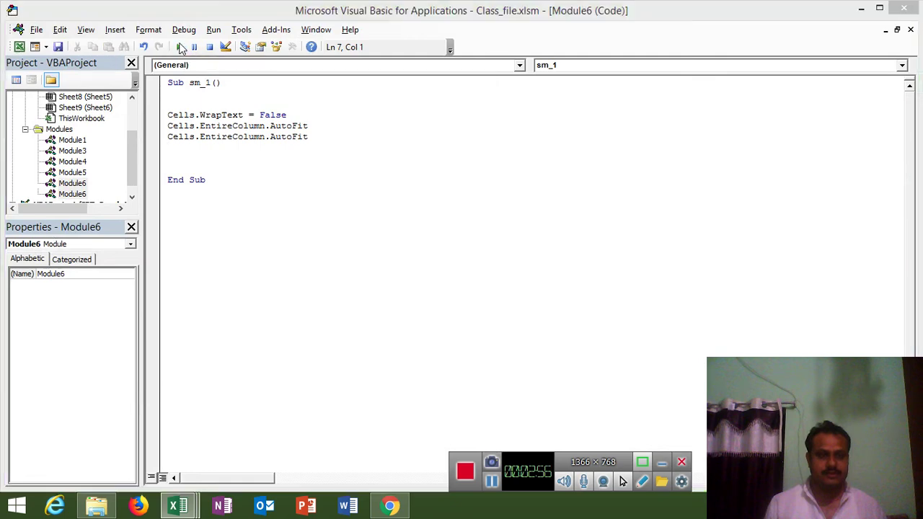
key(alt+F11)
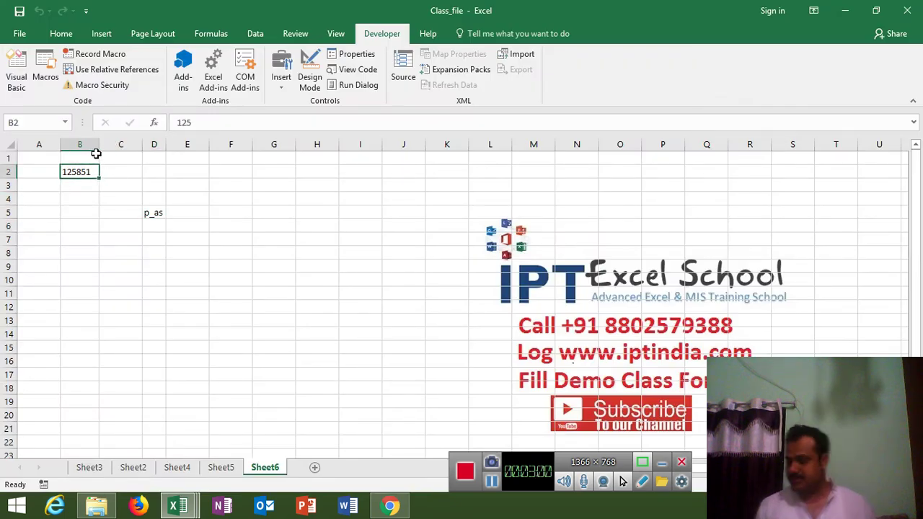
key(alt+Tab)
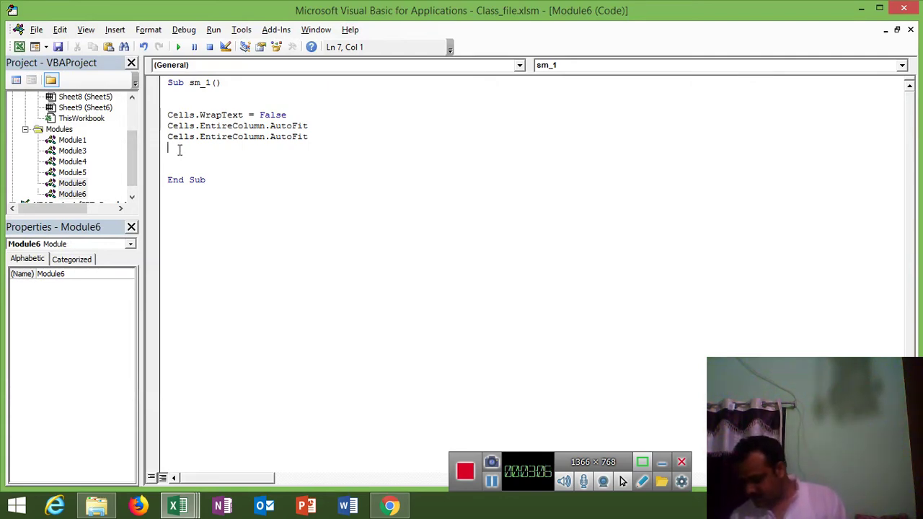
Add the line Range("A1:a15").Merge = True below the autofit lines in sm_1
key(Return)
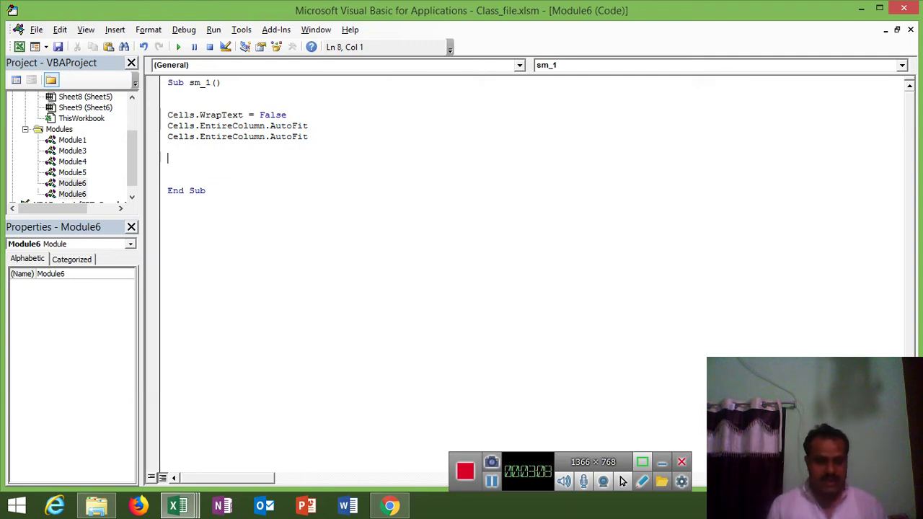
text(r)
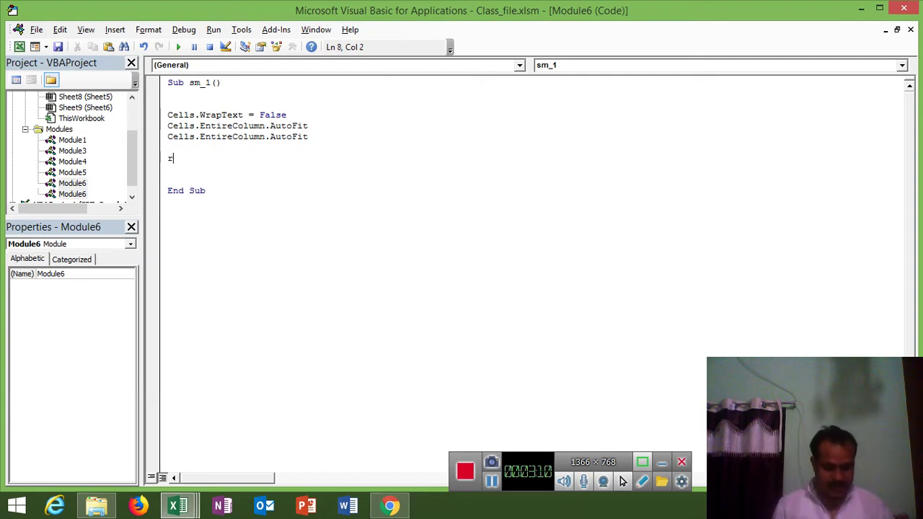
text(ange()
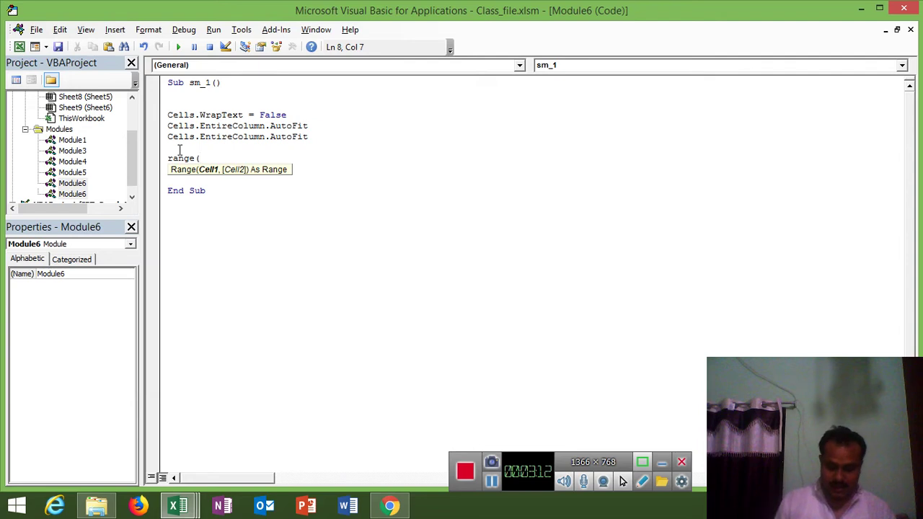
text("A)
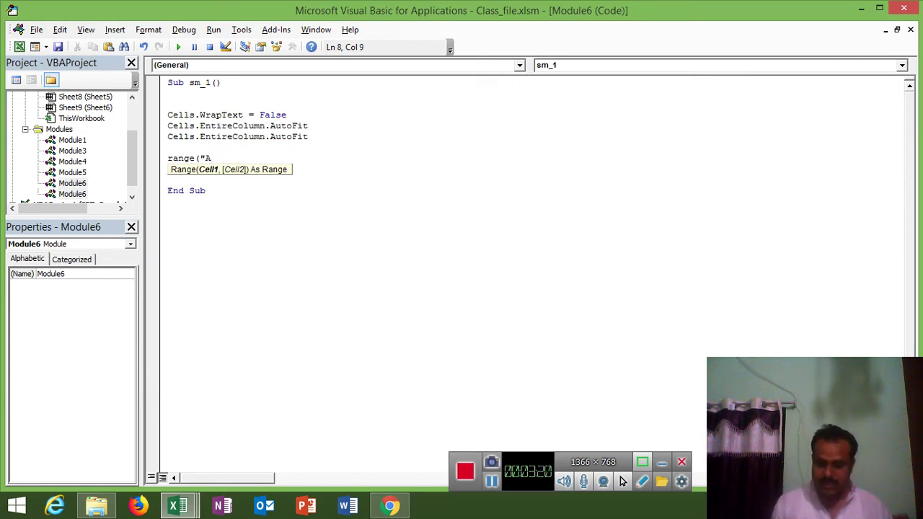
text(1)
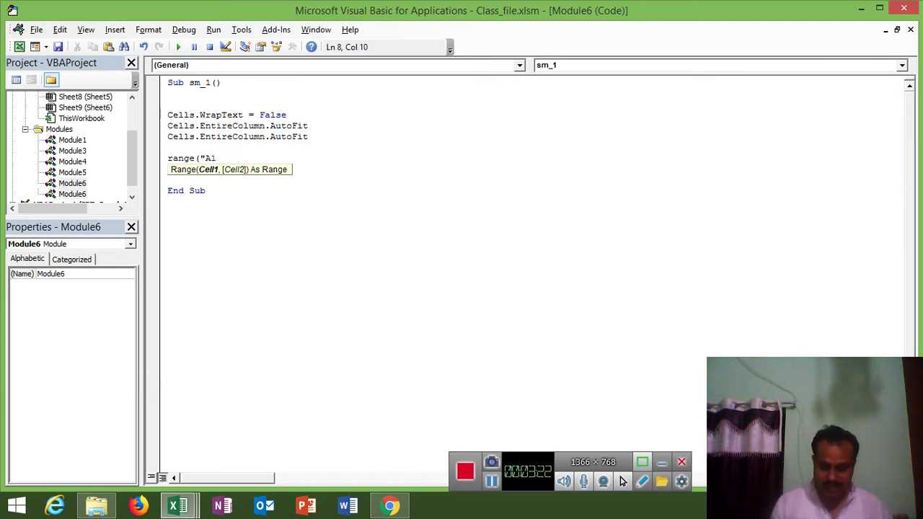
text(:a)
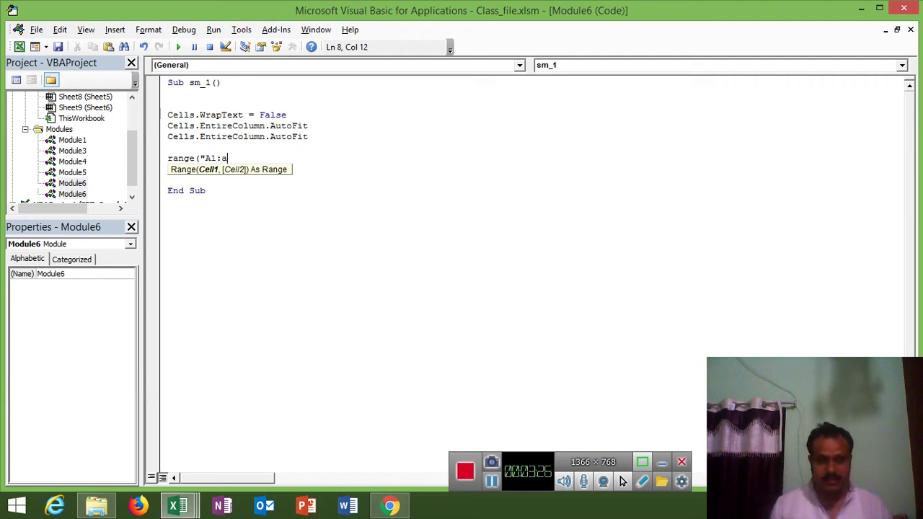
text(15").)
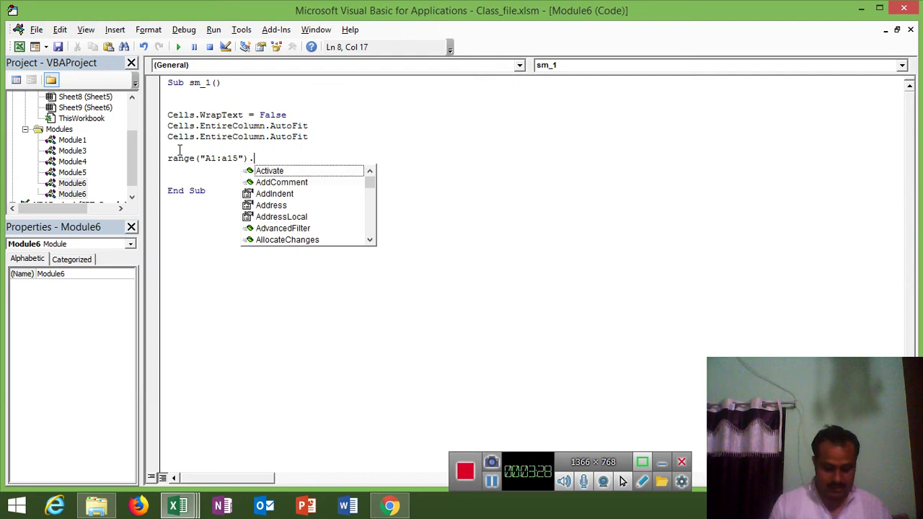
text(mu)
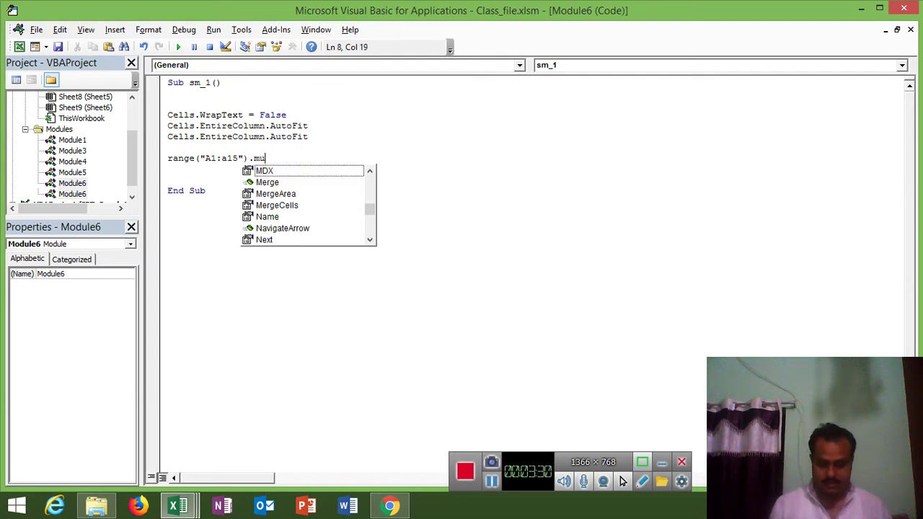
key(BackSpace)
key(Down)
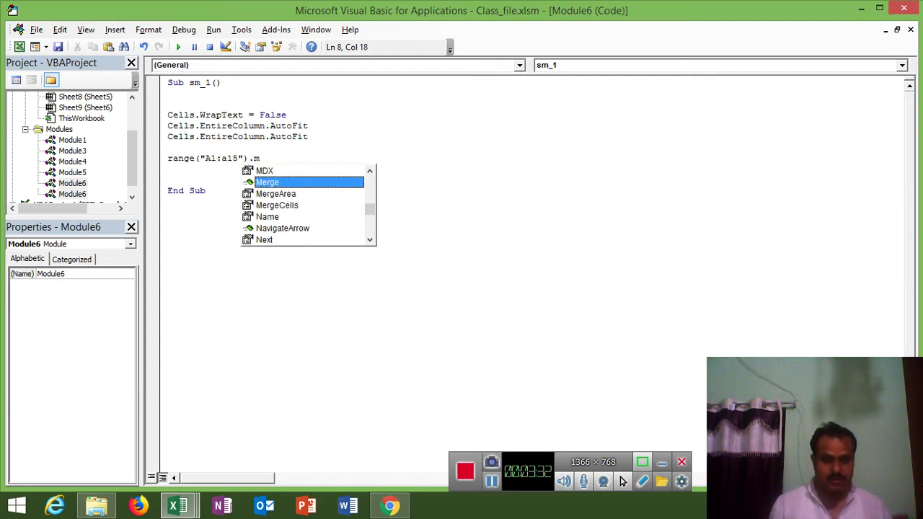
key(Down)
key(Down)
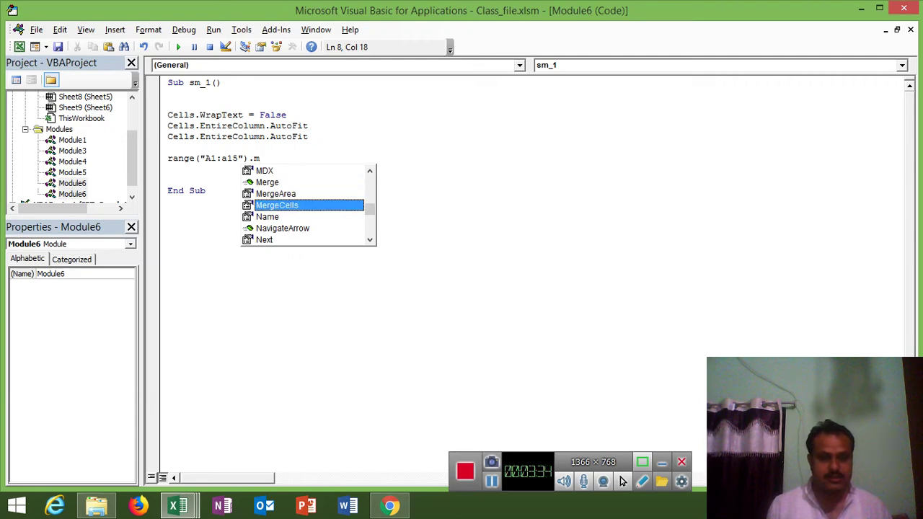
key(Tab)
key(Return)
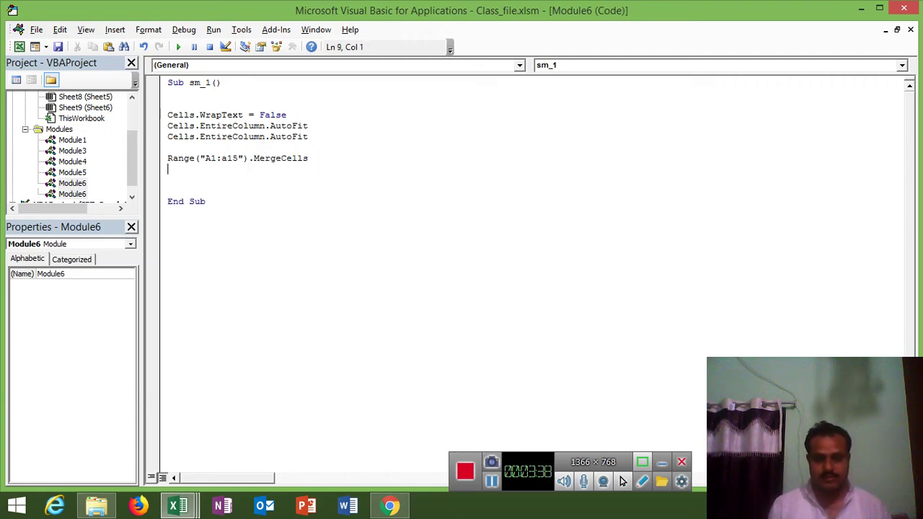
key(BackSpace)
key(BackSpace)
key(BackSpace)
key(BackSpace)
key(BackSpace)
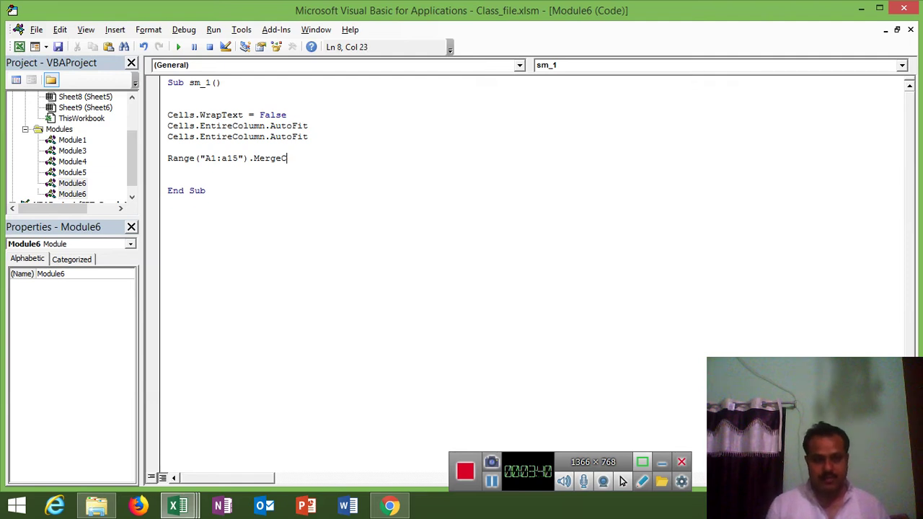
text(=)
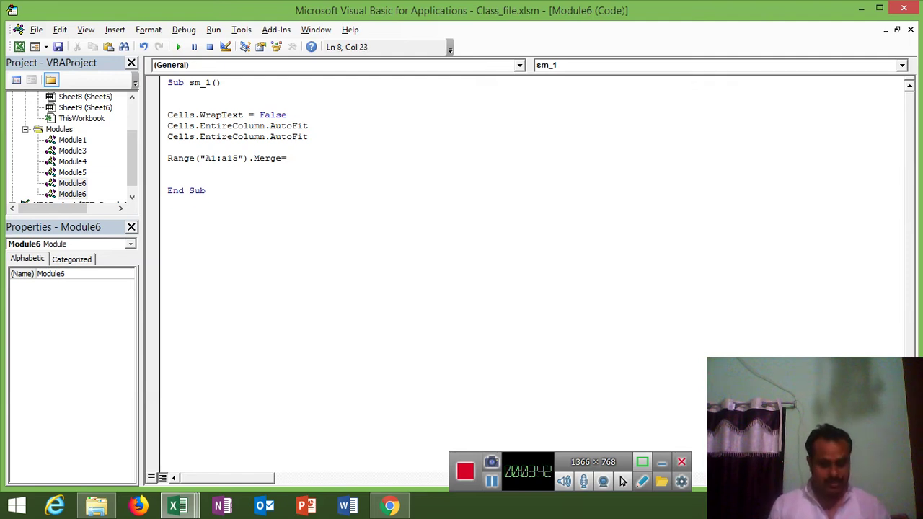
text(tr)
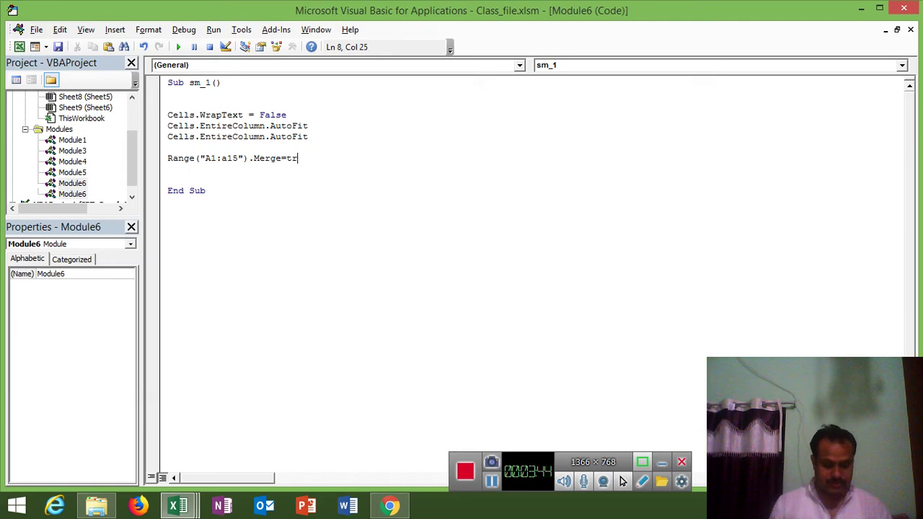
text(ue)
key(Return)
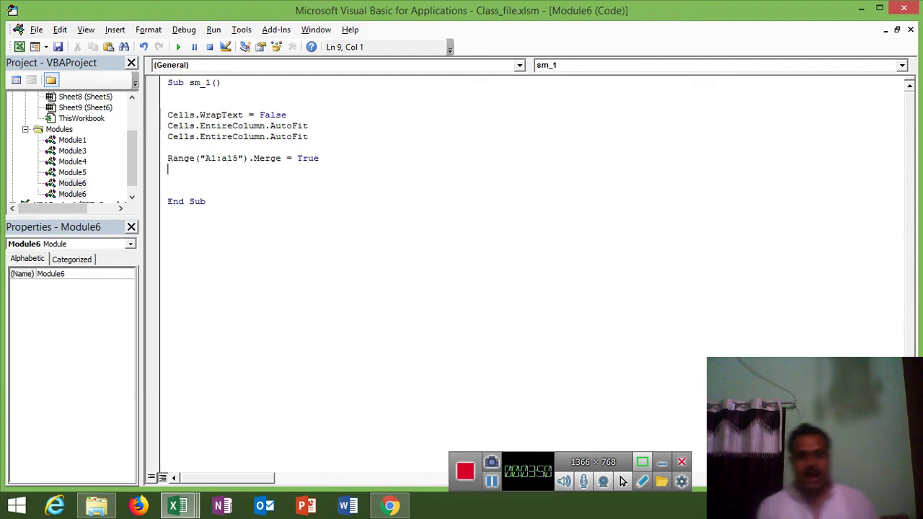
Add a Range("A1:a15").UnMerge line below the Merge line, then show the desktop
key(Up)
key(shift+Right)
key(shift+Right)
key(shift+Right)
key(shift+Right)
key(shift+Right)
key(shift+Right)
key(ctrl+c)
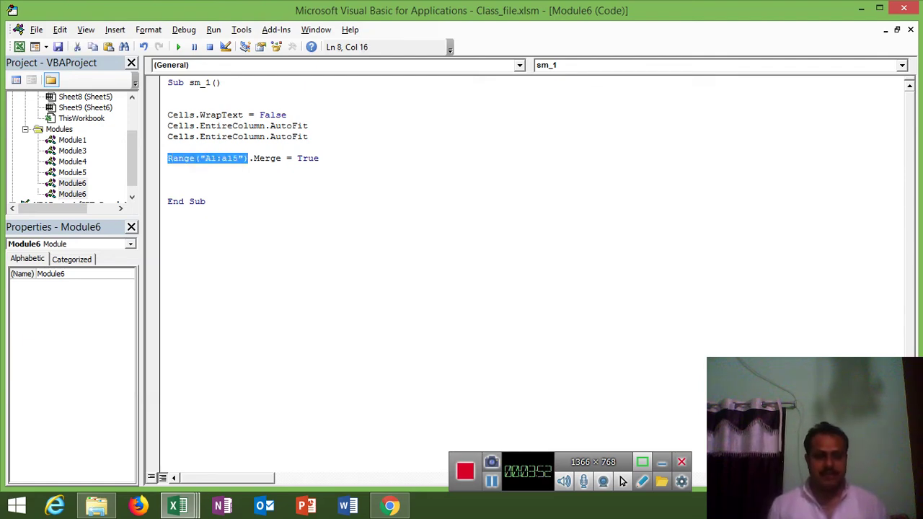
key(Down)
key(ctrl+v)
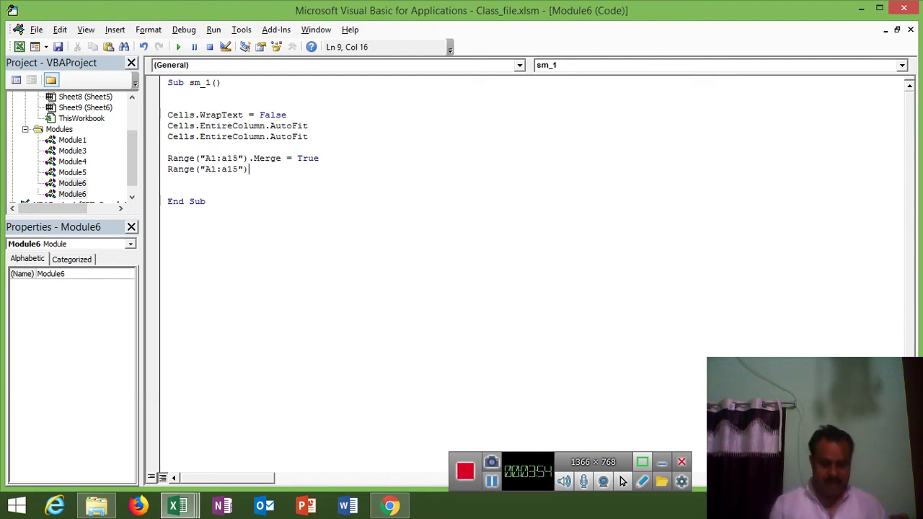
text(.u)
key(Down)
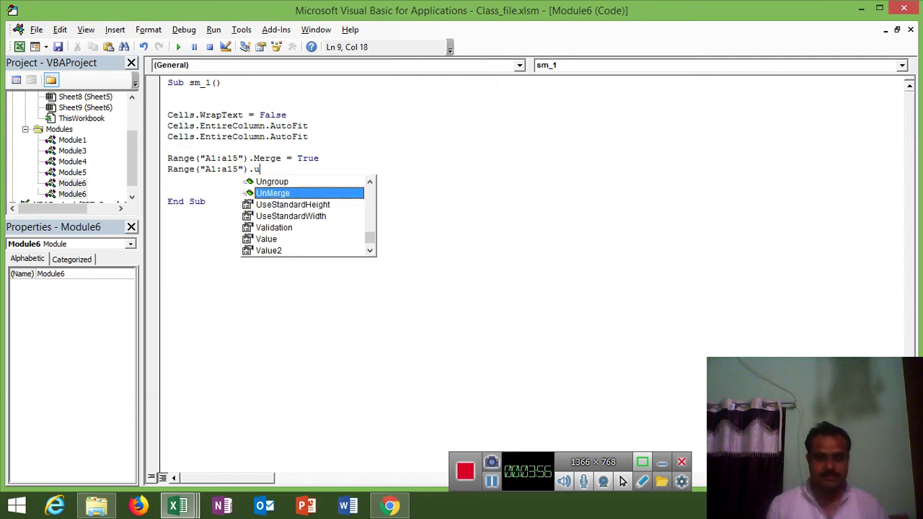
key(Tab)
key(Return)
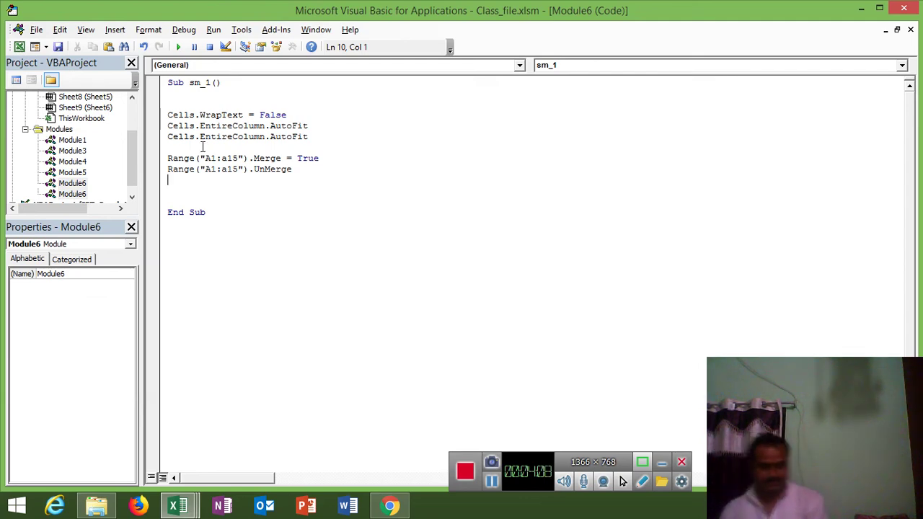
key(super+d)
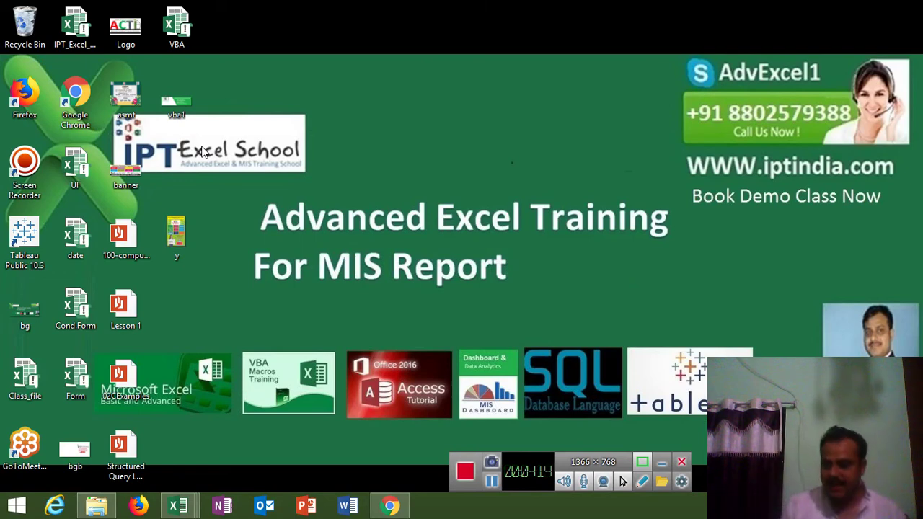
right_click(344, 145)
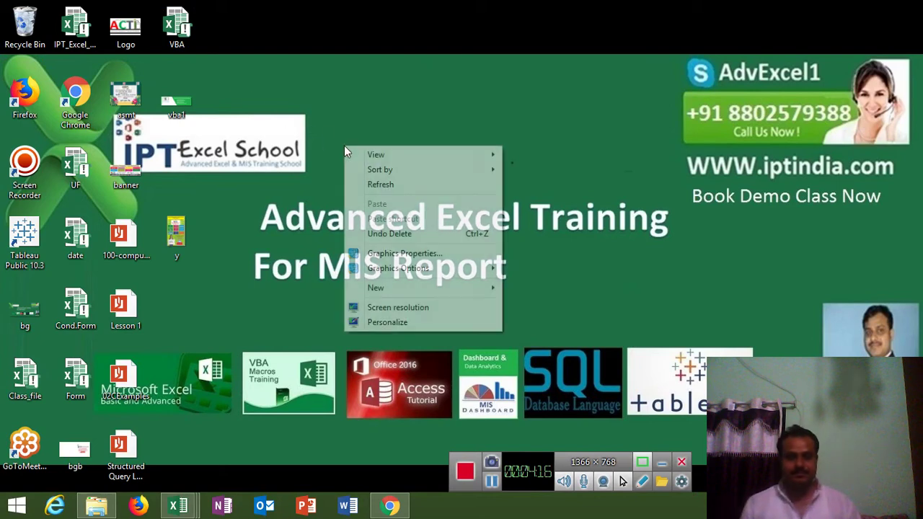
click(443, 187)
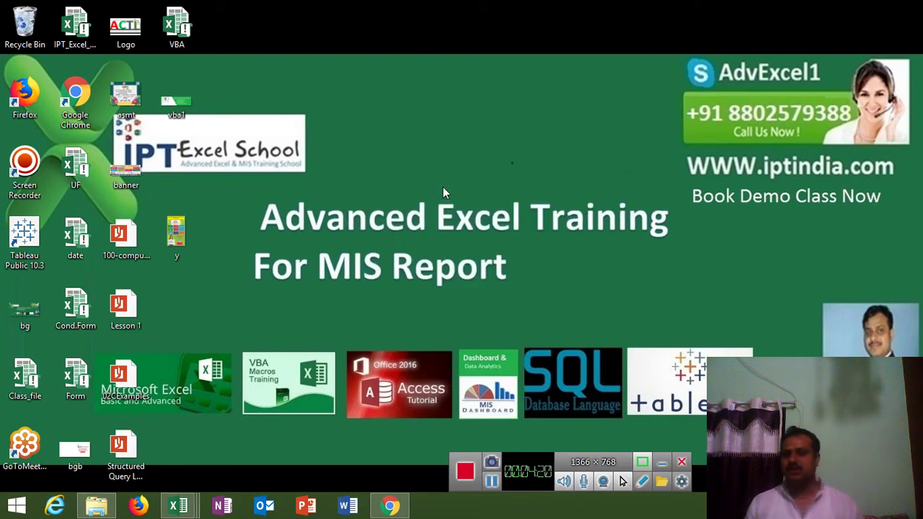